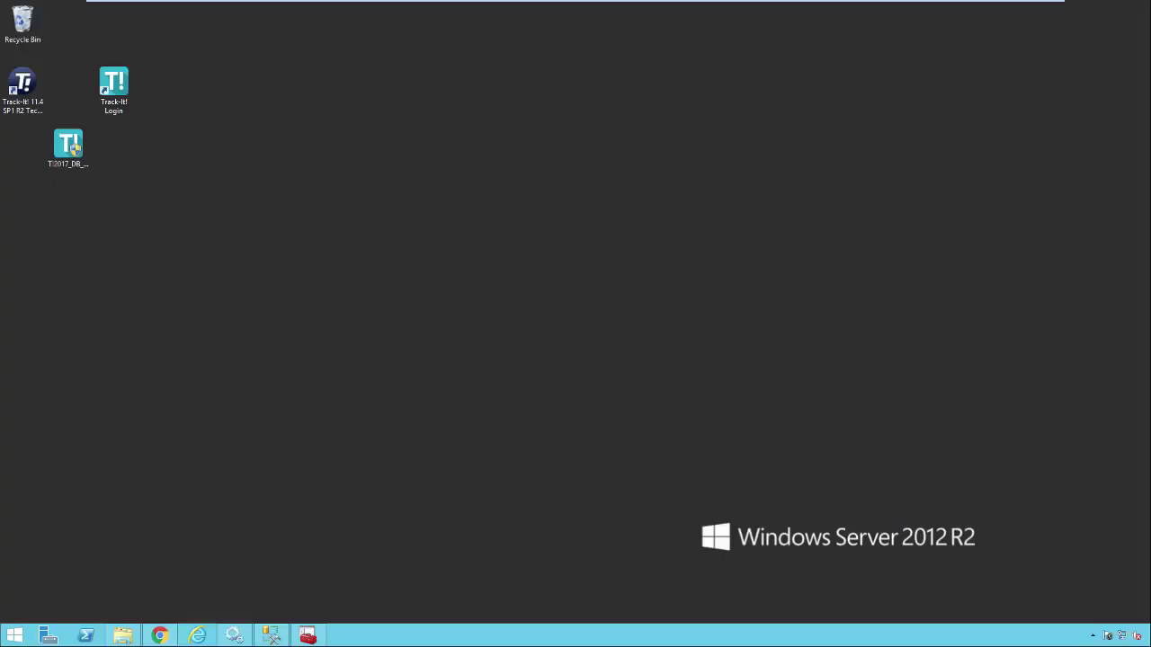
Install the Track-It! 2018 database migration tool in the default folder and acknowledge the welcome page's information, instructions and limitations
{"action": "left_click", "coordinate": [68, 146]}
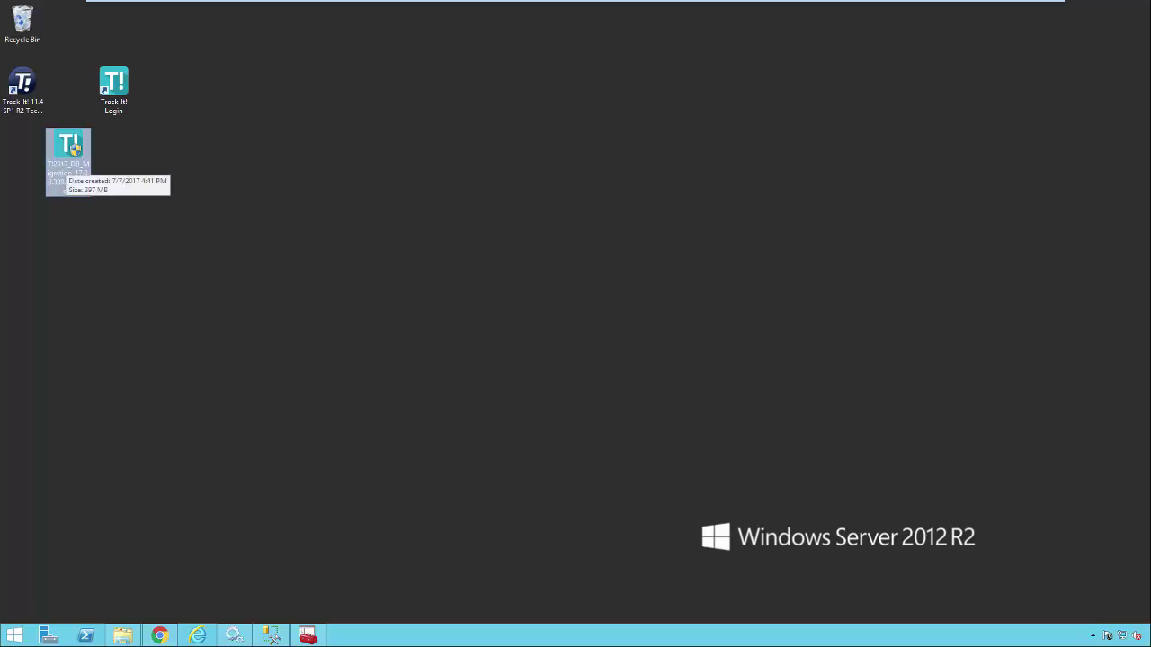
{"action": "double_click", "coordinate": [65, 147]}
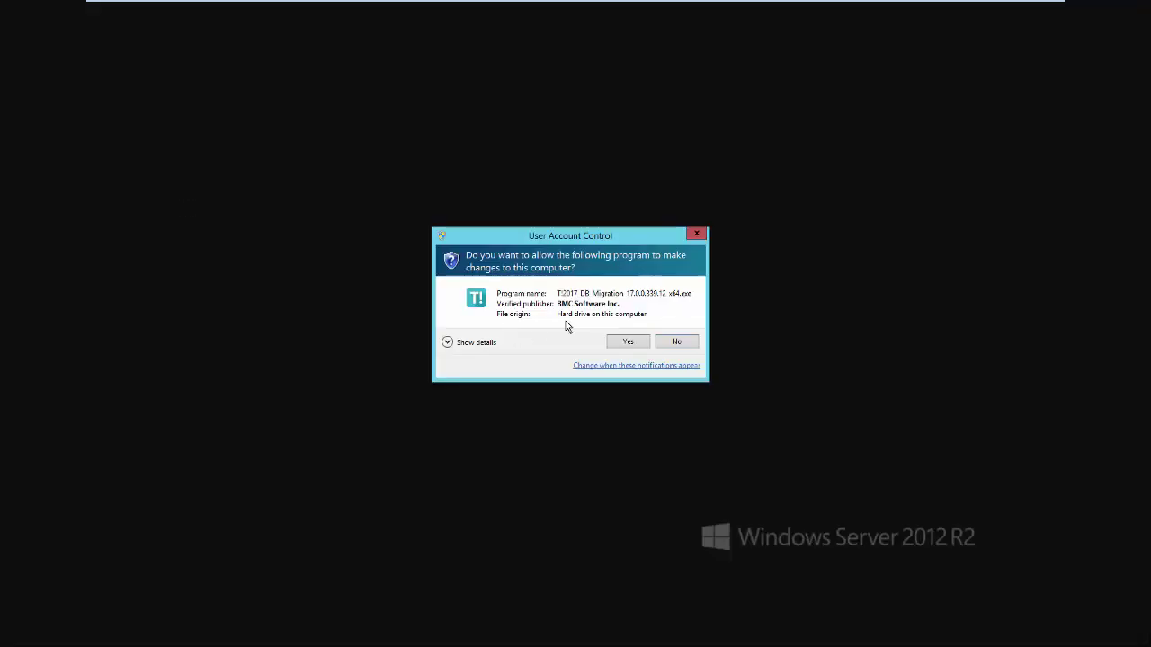
{"action": "left_click", "coordinate": [621, 342]}
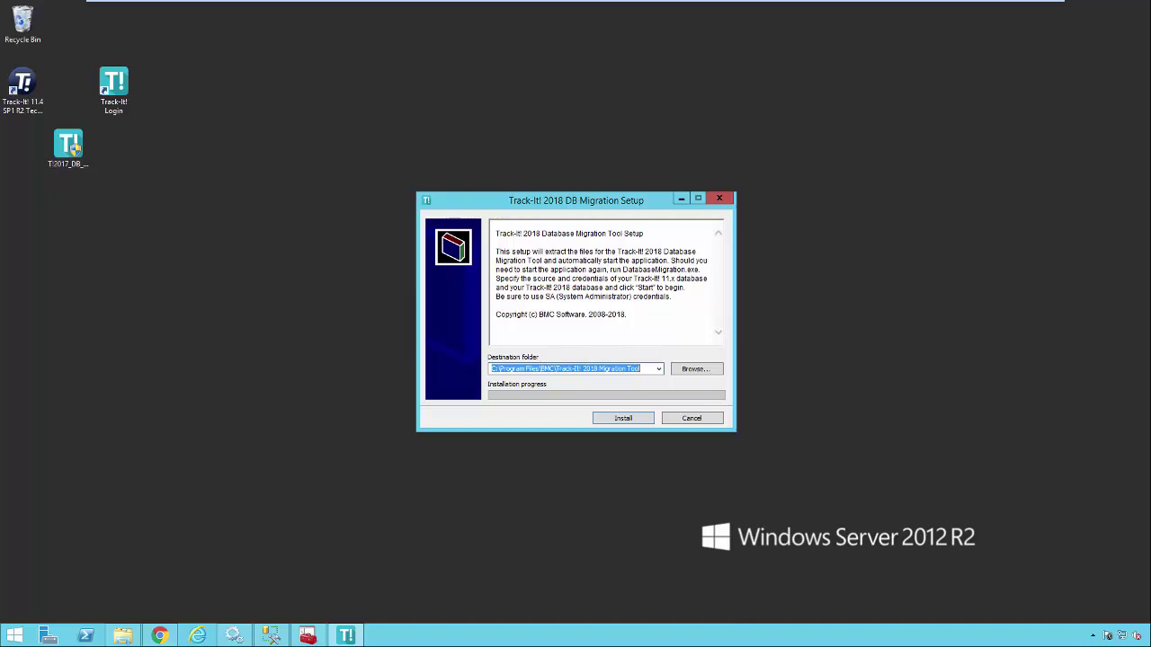
{"action": "left_click", "coordinate": [623, 418]}
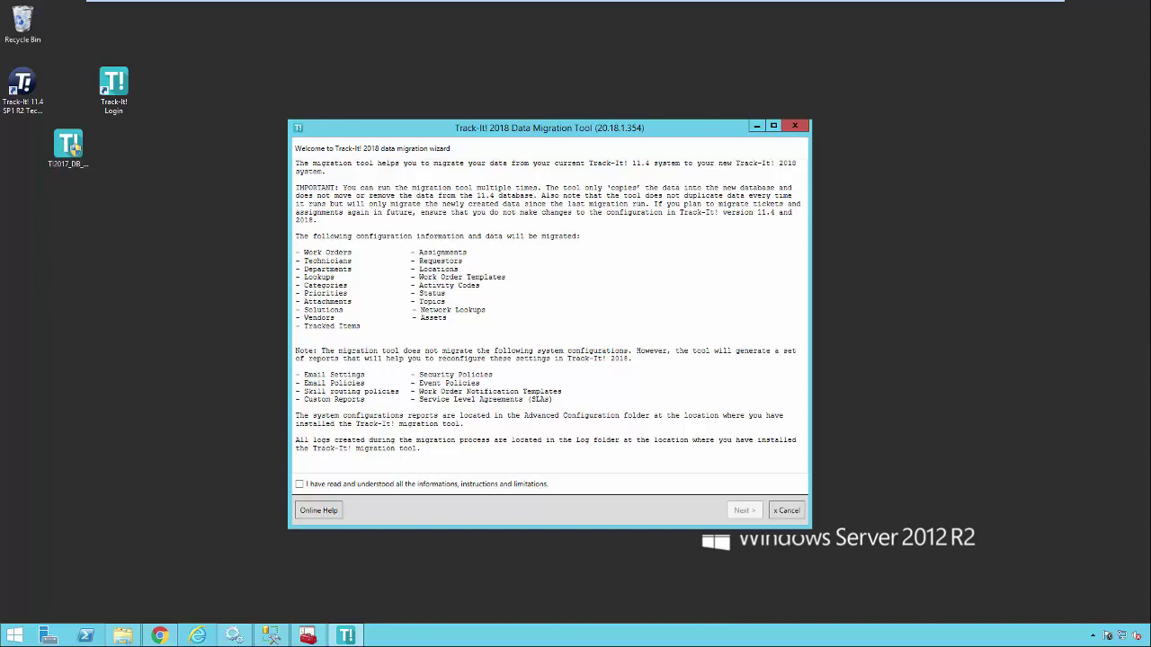
{"action": "left_click", "coordinate": [299, 483]}
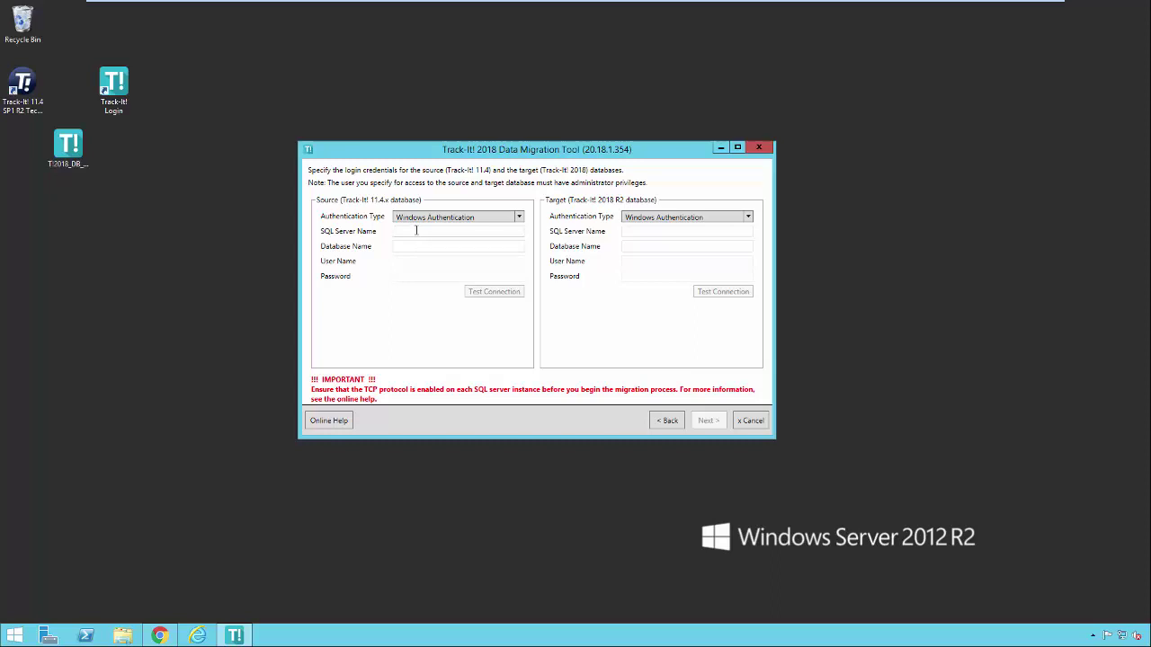
Set the source to SQL server win2012r2x64\Trackit and database Trackit_Data, and test its connection
{"action": "type", "text": "win2012r2x64"}
{"action": "type", "text": "\\Trackit"}
{"action": "key", "text": "Tab"}
{"action": "type", "text": "Tracki"}
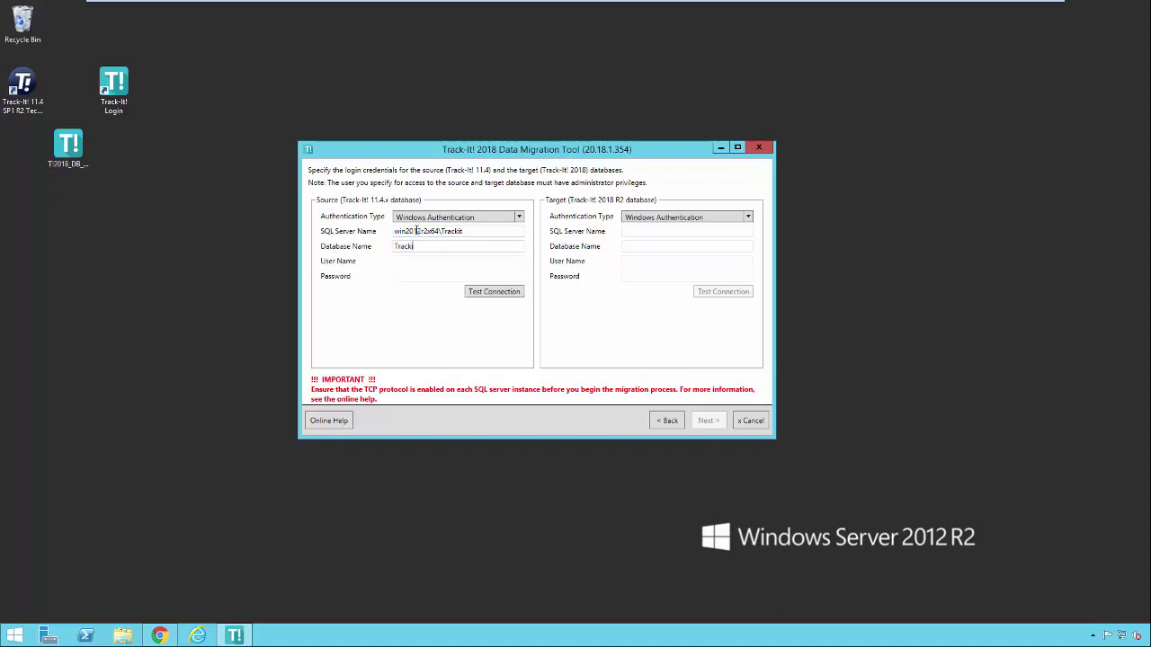
{"action": "type", "text": "t_Data"}
{"action": "left_click", "coordinate": [488, 295]}
Set the target to SQL server win2012r2x64\Trackit1 and database Trackit, and test its connection
{"action": "left_click", "coordinate": [657, 233]}
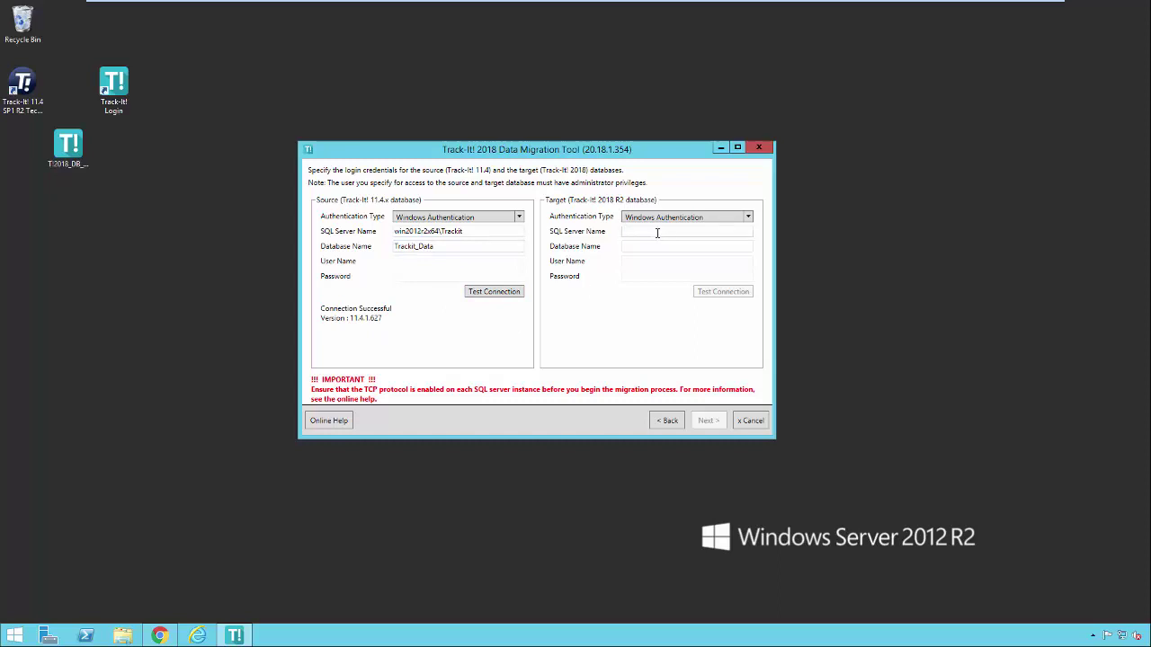
{"action": "type", "text": "win2012r2x64\\Trackit1"}
{"action": "key", "text": "Tab"}
{"action": "type", "text": "Trackit"}
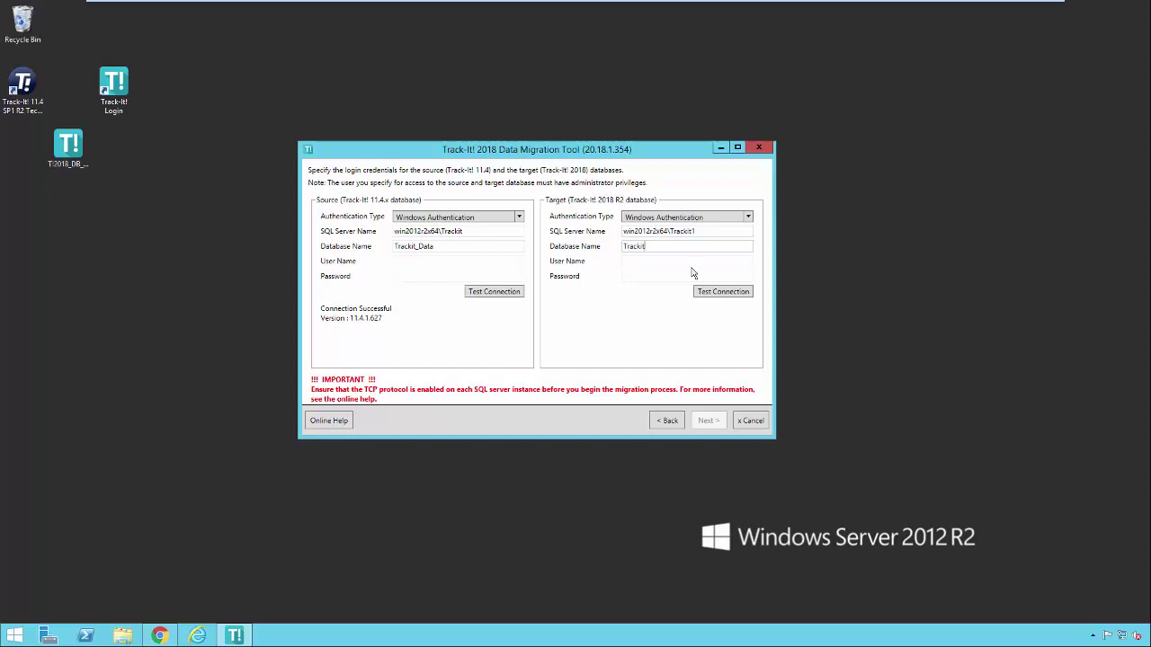
{"action": "left_click", "coordinate": [707, 292]}
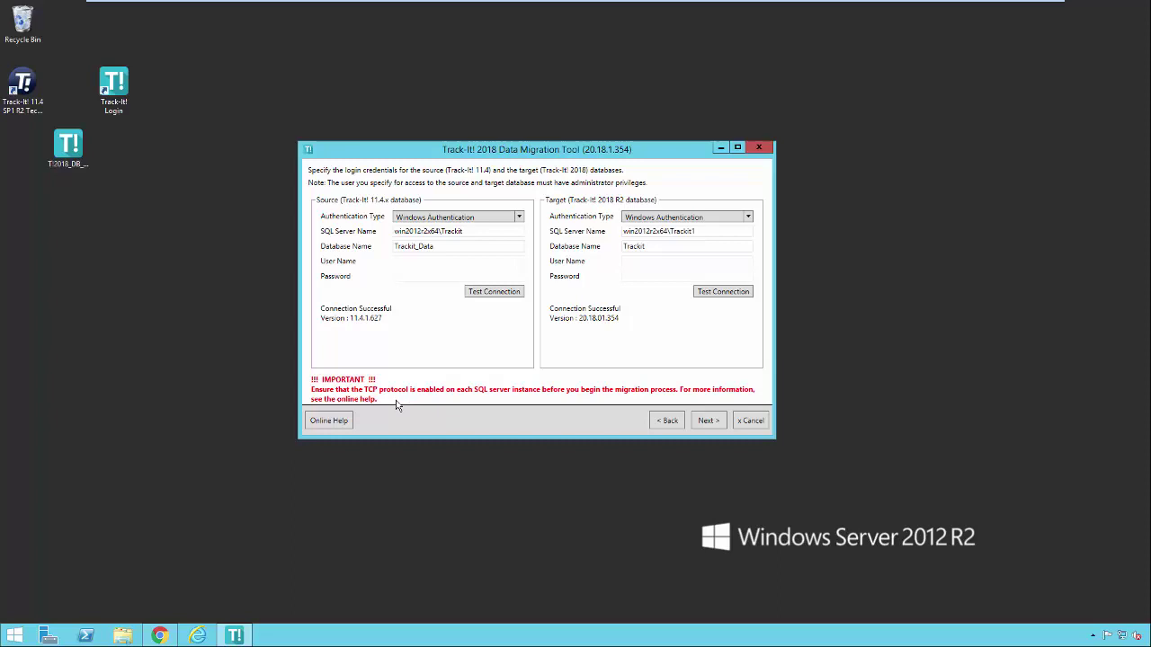
Open the SQL Server 2008 R2 Configuration Manager and widen its window and navigation tree
{"action": "left_click", "coordinate": [17, 634]}
{"action": "left_click", "coordinate": [81, 613]}
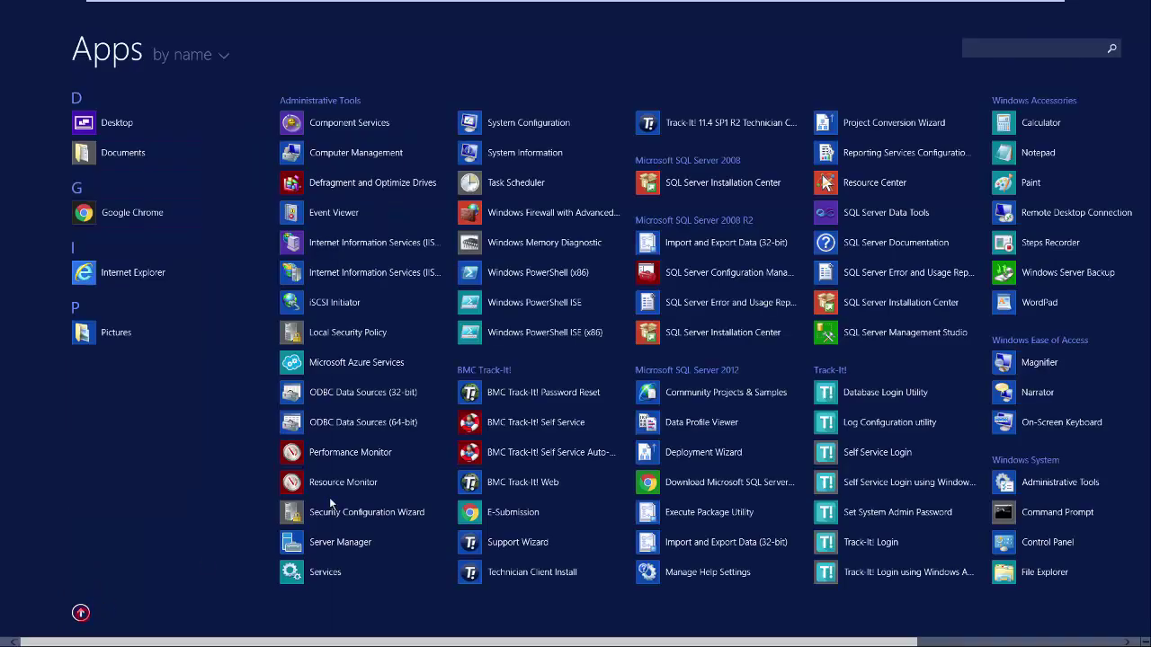
{"action": "left_click", "coordinate": [741, 274]}
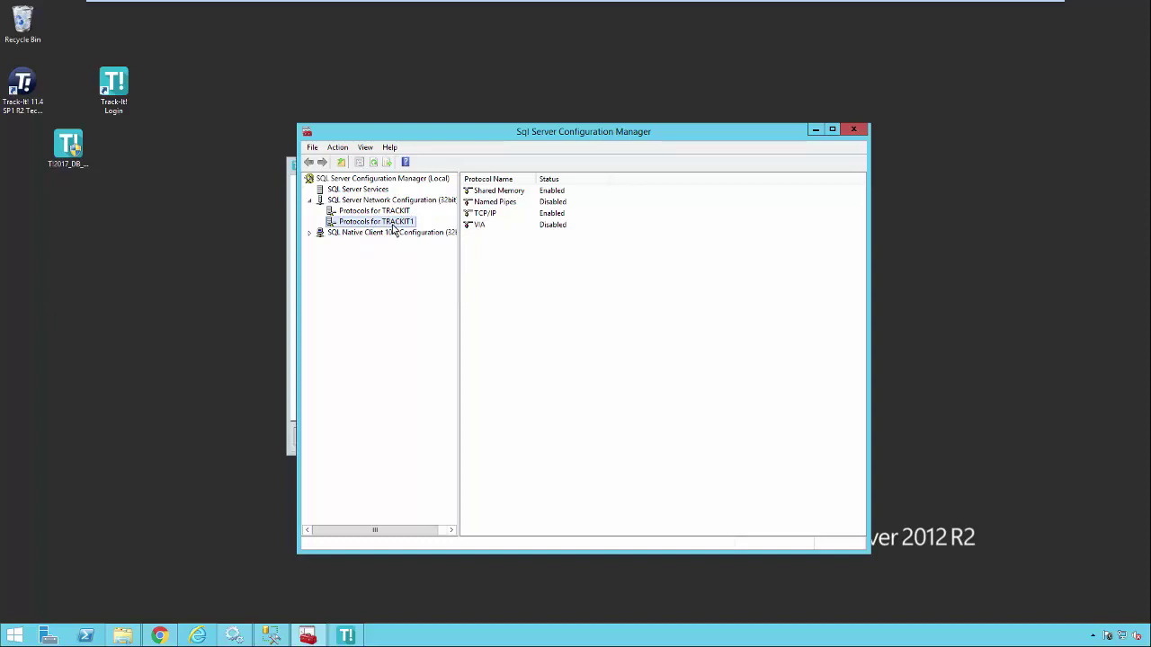
{"action": "left_click_drag", "start_coordinate": [298, 279], "coordinate": [219, 279]}
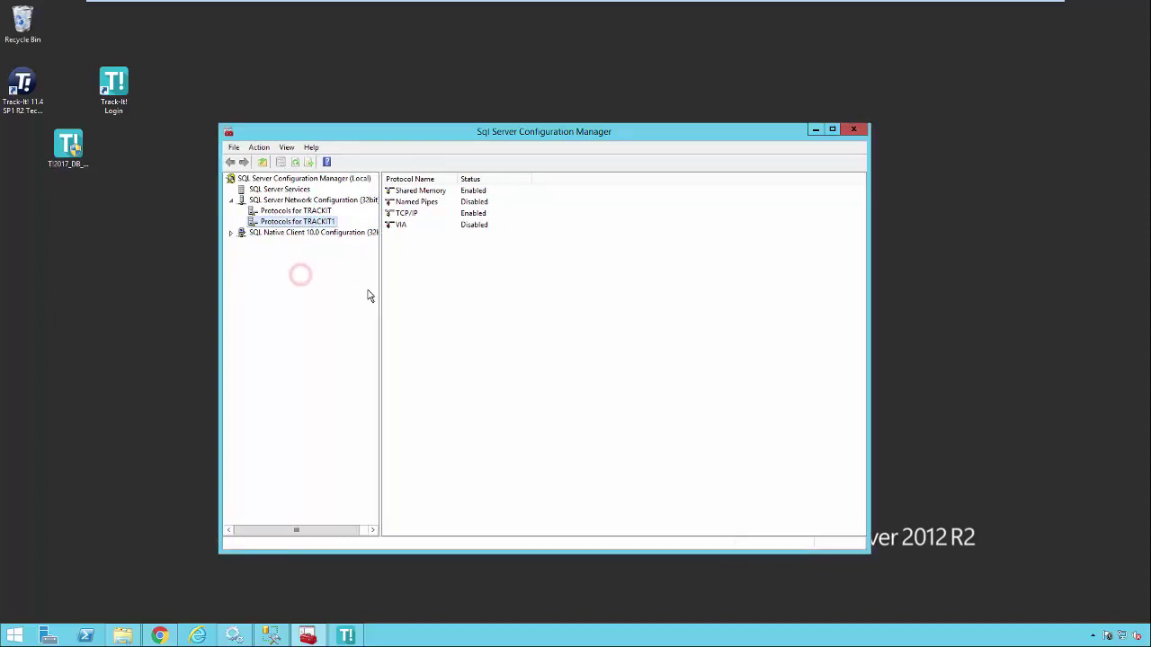
{"action": "left_click_drag", "start_coordinate": [384, 283], "coordinate": [414, 274]}
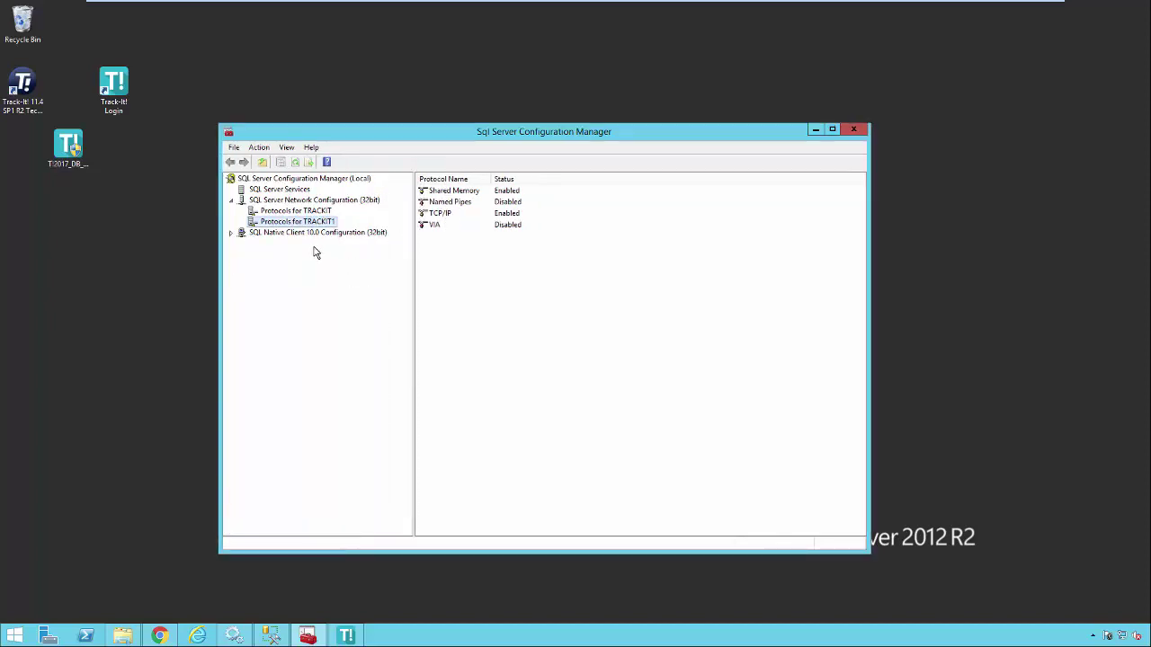
Check the TCP/IP protocol status of both the TRACKIT and TRACKIT1 instances
{"action": "left_click", "coordinate": [328, 211]}
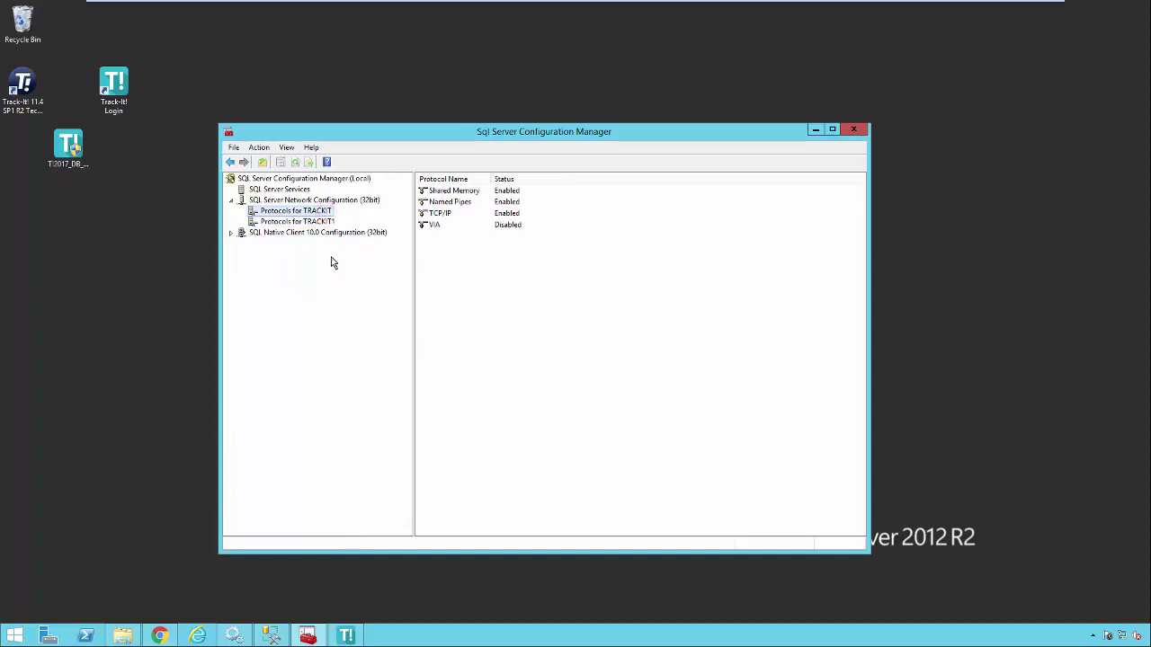
{"action": "left_click", "coordinate": [310, 221]}
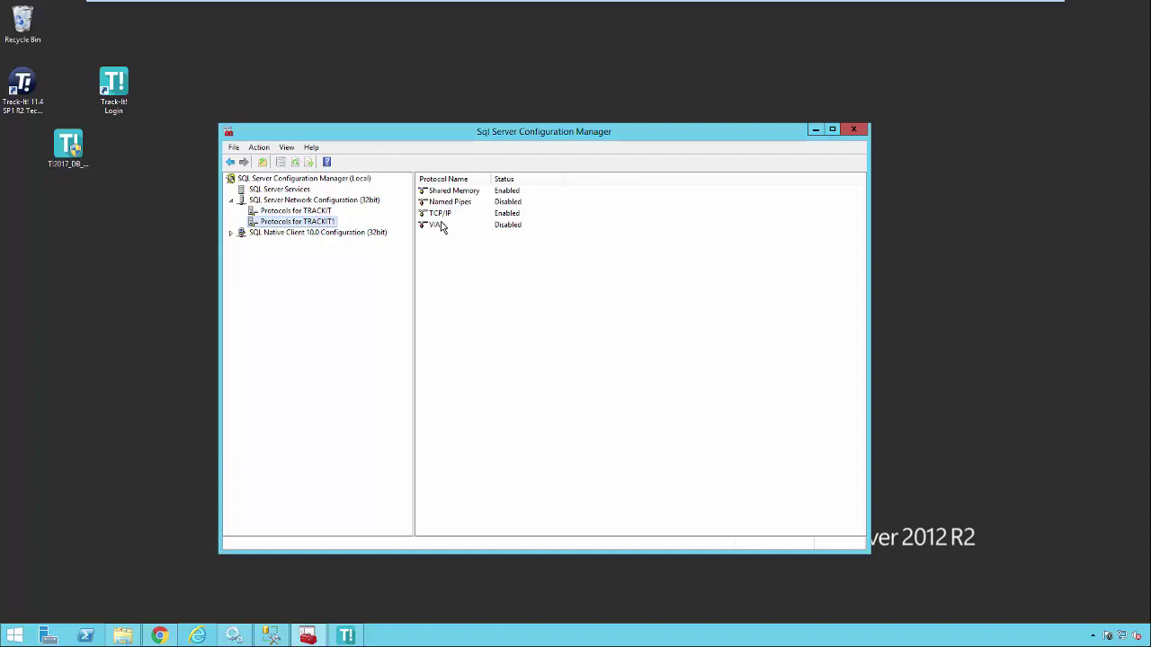
{"action": "left_click", "coordinate": [315, 212]}
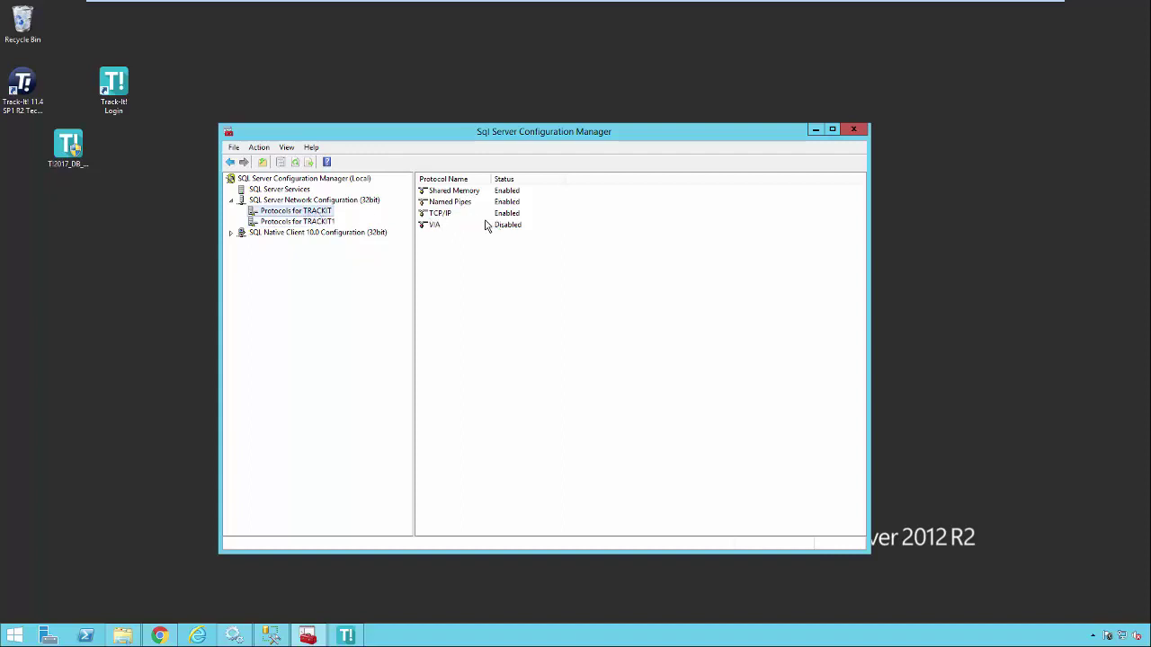
{"action": "left_click", "coordinate": [329, 222]}
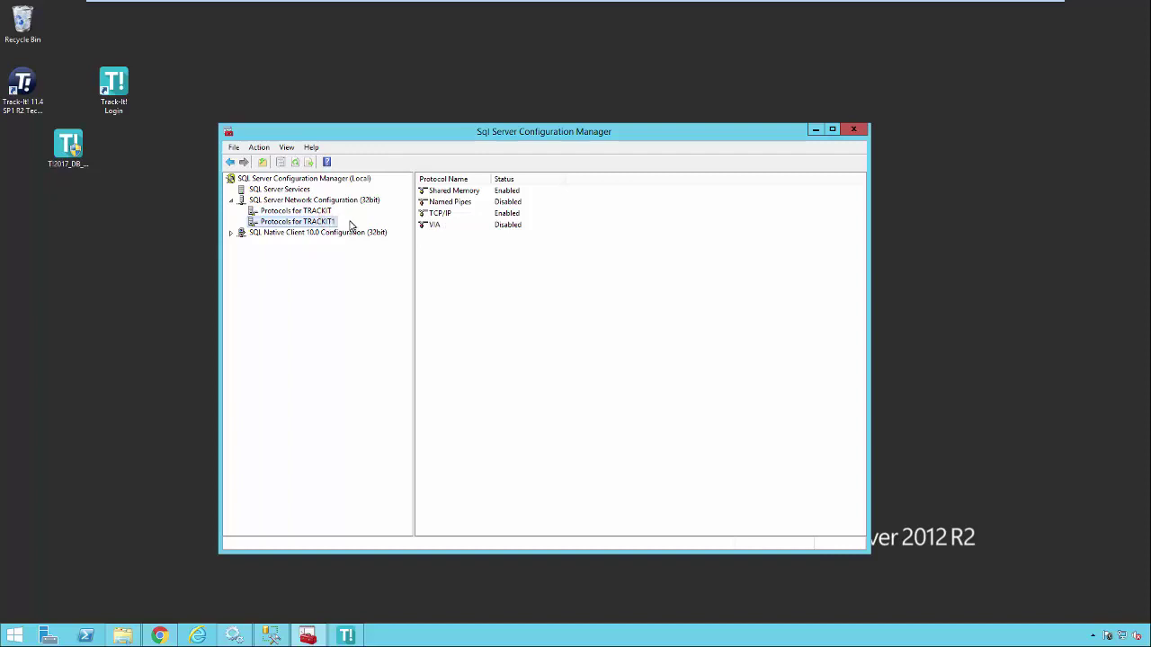
Review the TCP/IP properties of the TRACKIT1 instance without changing them, and close the configuration manager
{"action": "left_click", "coordinate": [447, 217]}
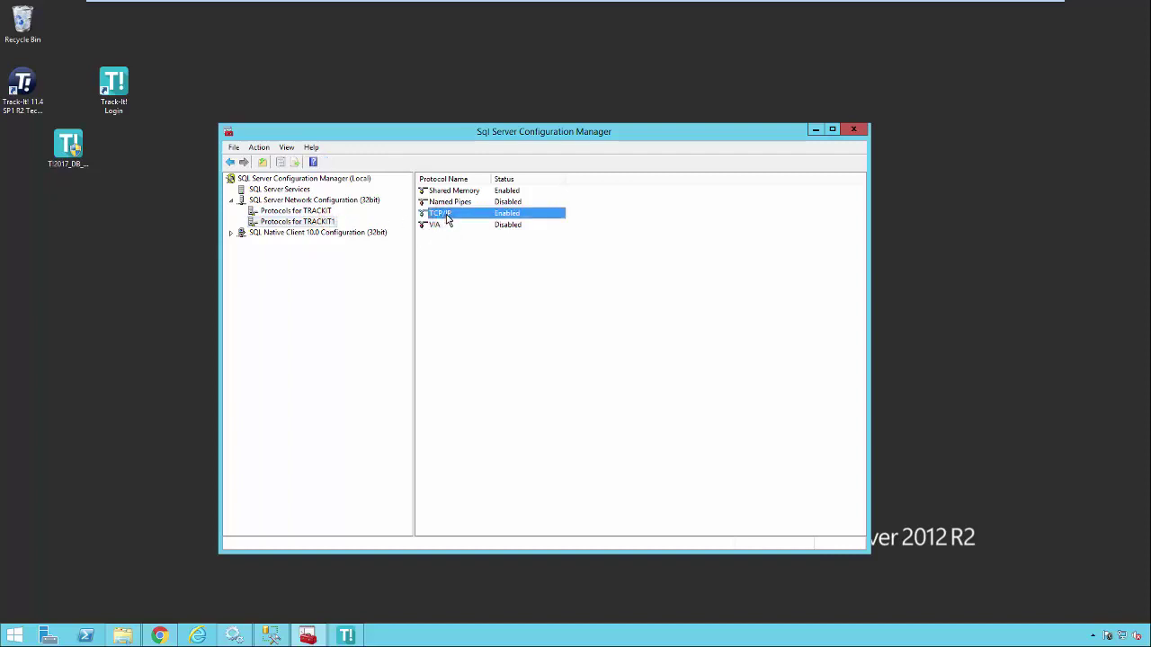
{"action": "right_click", "coordinate": [447, 218]}
{"action": "left_click", "coordinate": [476, 250]}
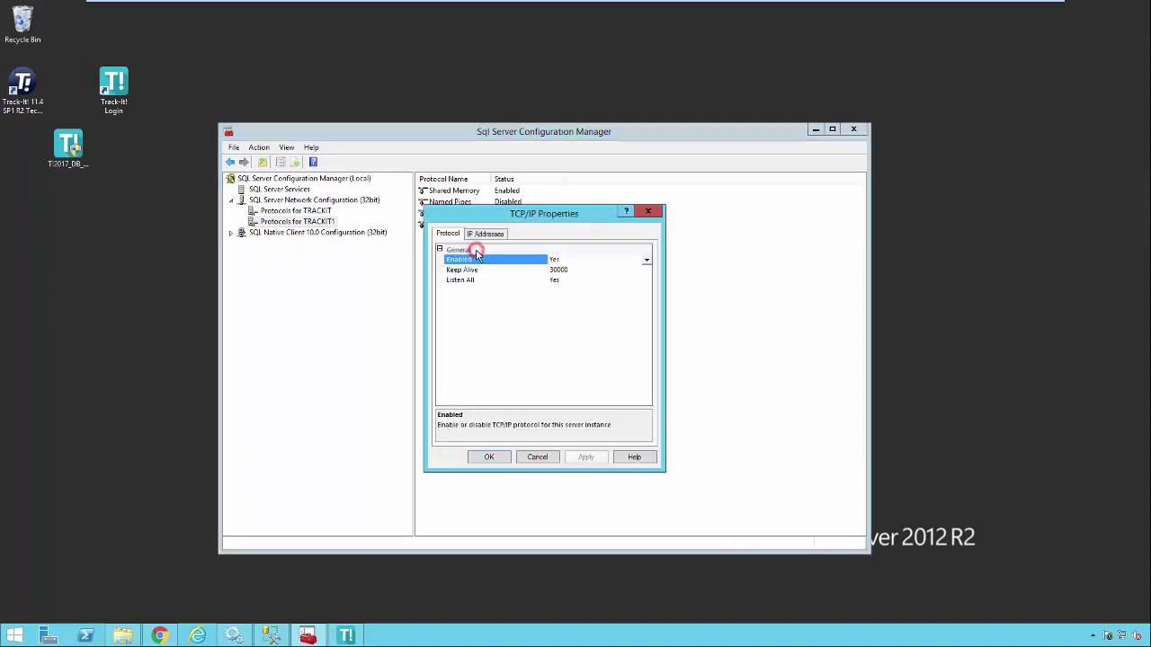
{"action": "left_click", "coordinate": [525, 459]}
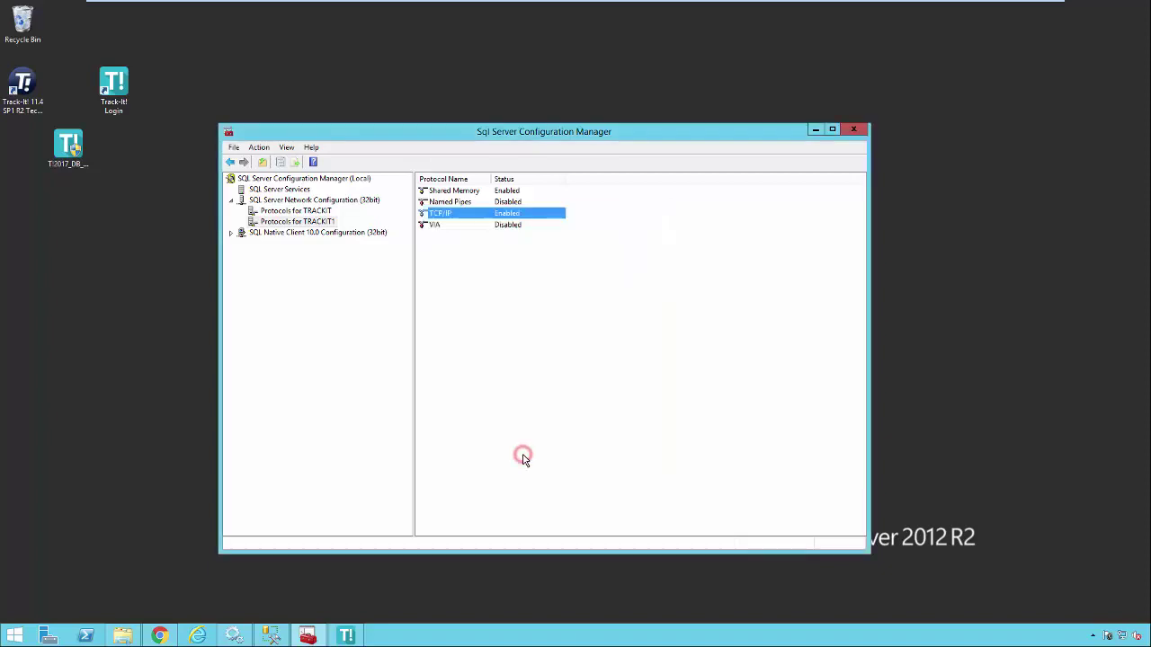
{"action": "left_click", "coordinate": [853, 128]}
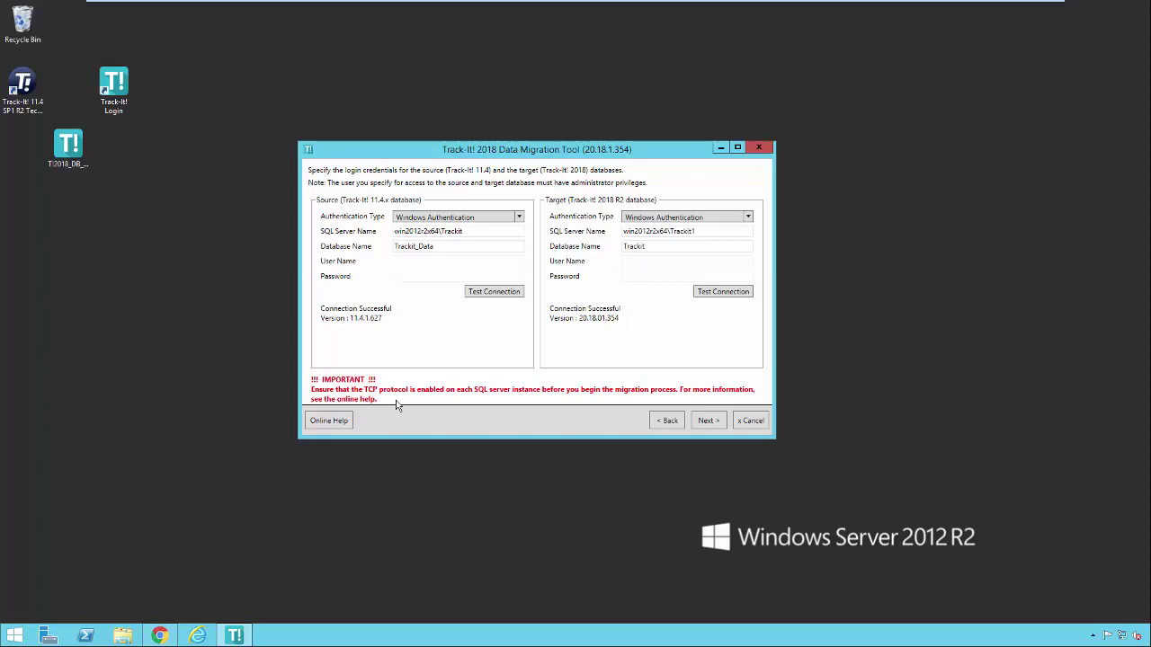
Start the migration with the advanced configuration report, all tickets, all assets, and only attachments linked to open work orders
{"action": "key", "text": "Return"}
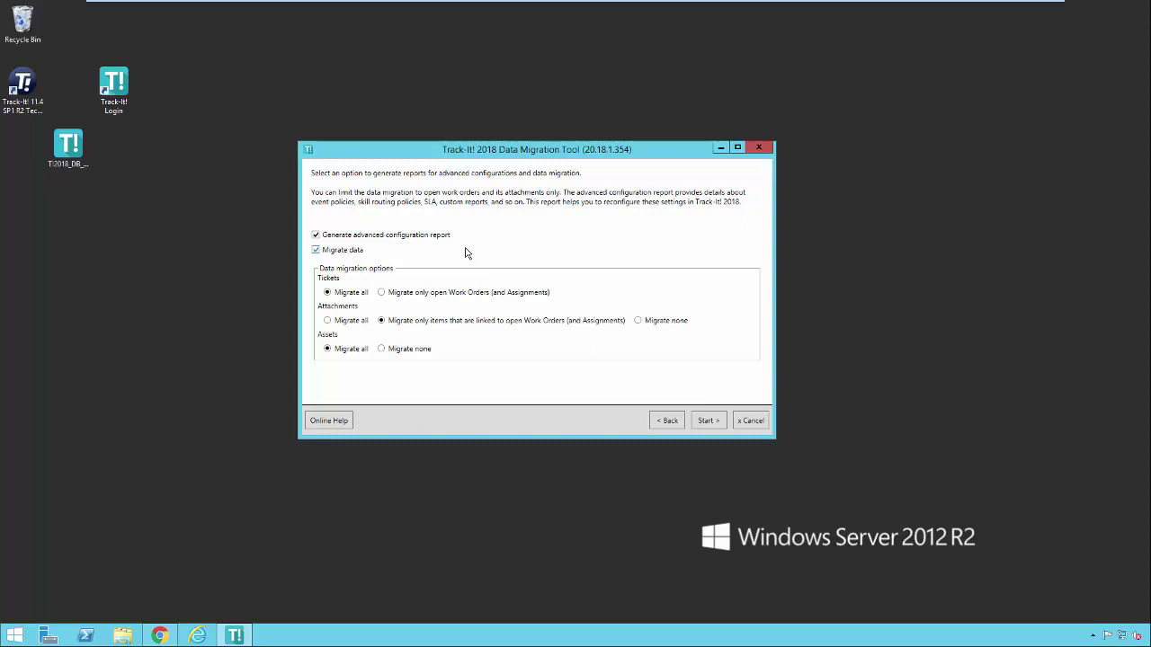
{"action": "left_click", "coordinate": [707, 422]}
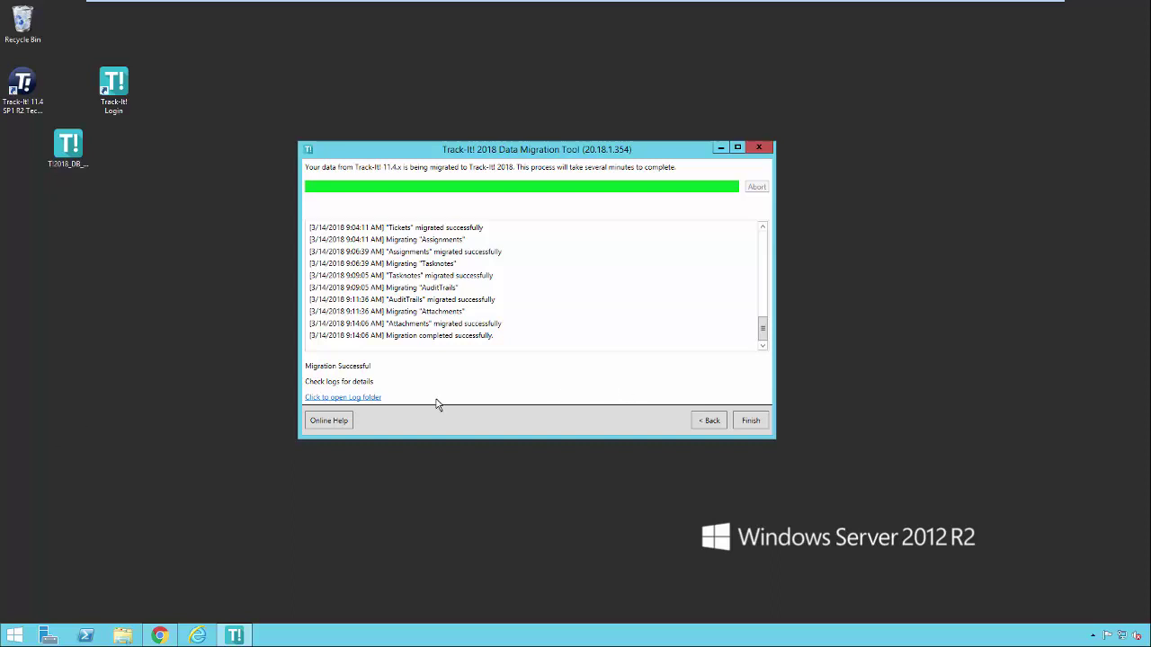
Examine the migration's Log folder and the reports in the Advanced Configuration folder, closing the file window when done
{"action": "left_click", "coordinate": [354, 403]}
{"action": "left_click", "coordinate": [356, 401]}
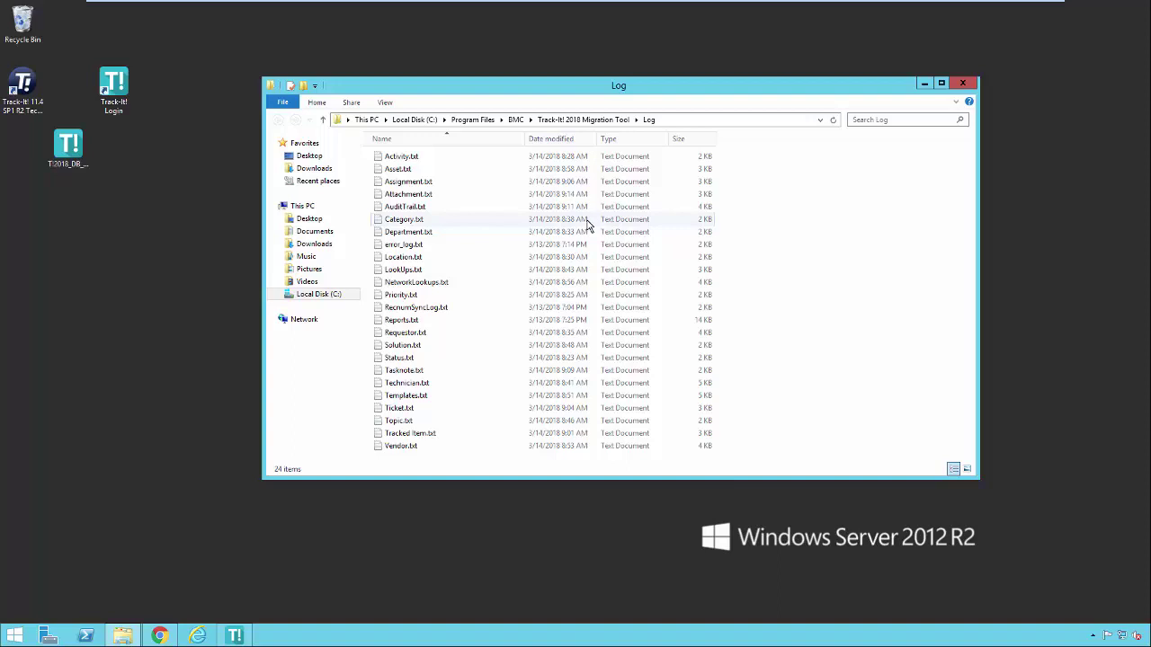
{"action": "left_click", "coordinate": [589, 120]}
{"action": "double_click", "coordinate": [405, 157]}
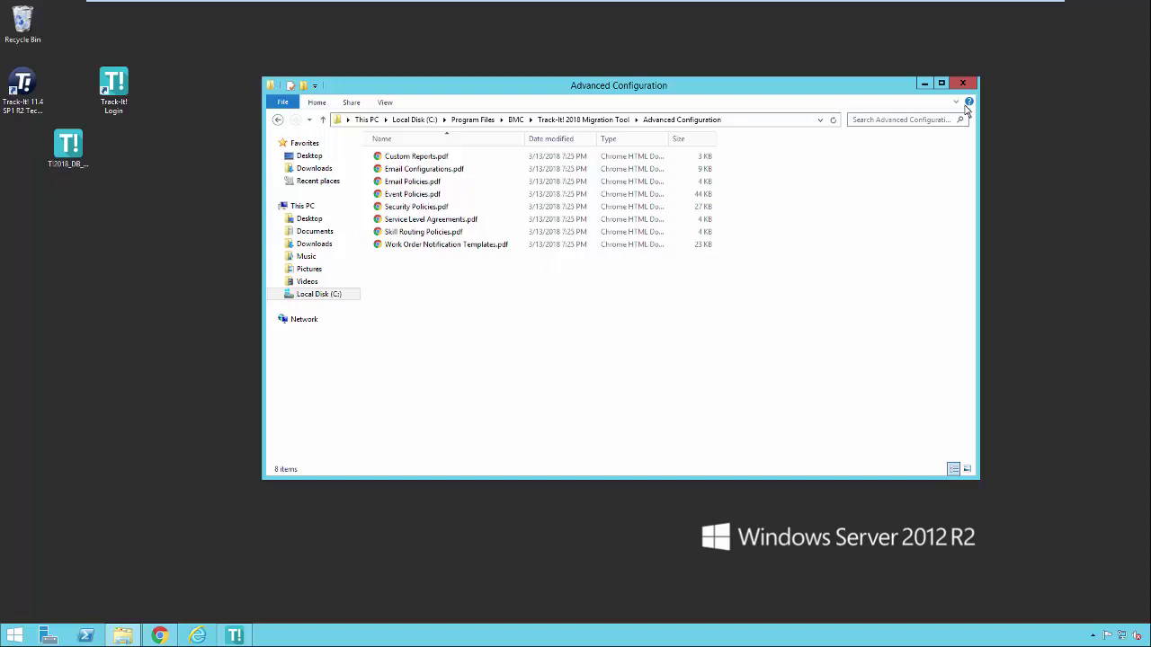
{"action": "left_click", "coordinate": [962, 83]}
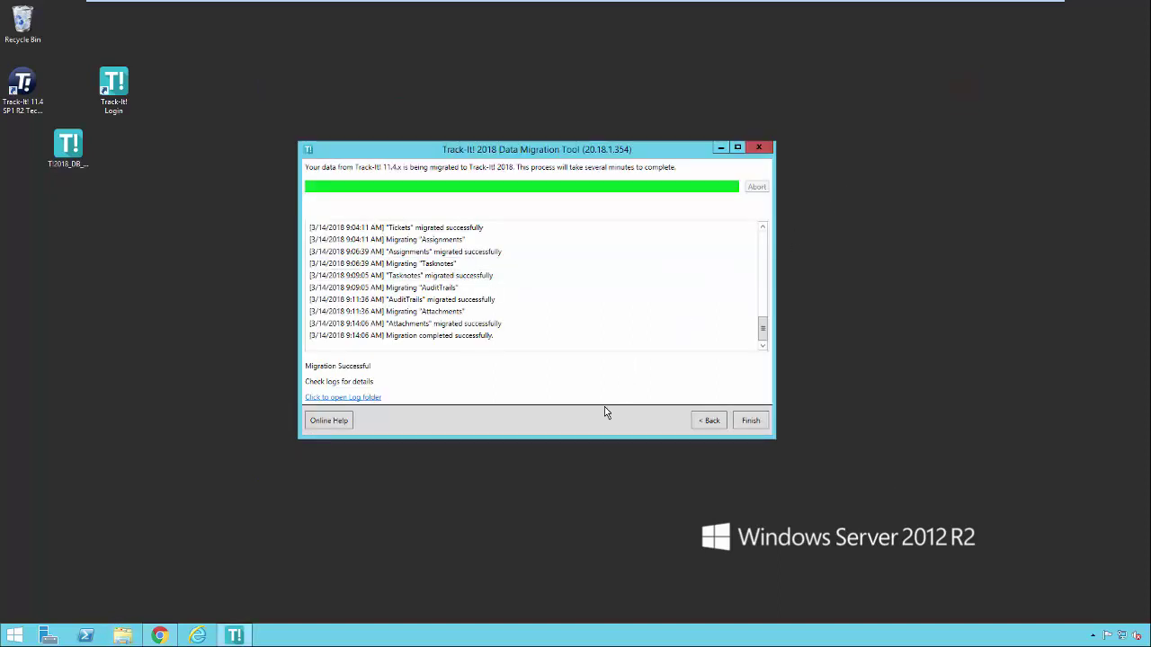